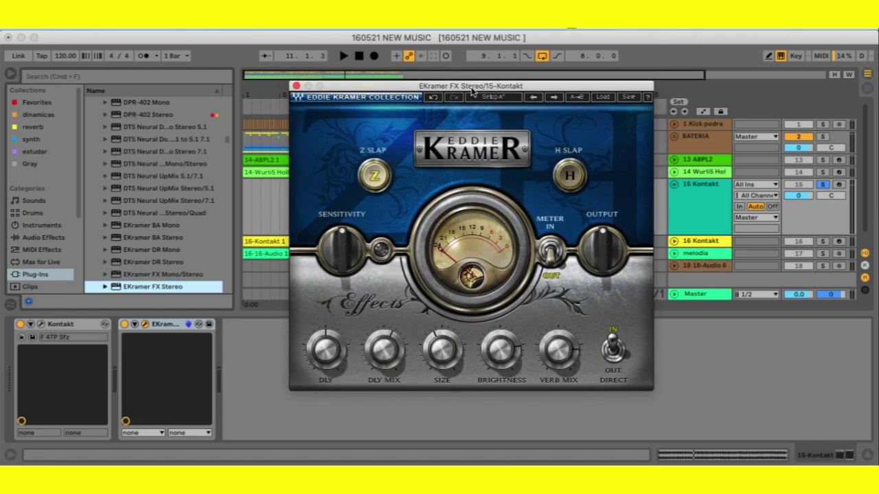
drag(472, 89, 462, 77)
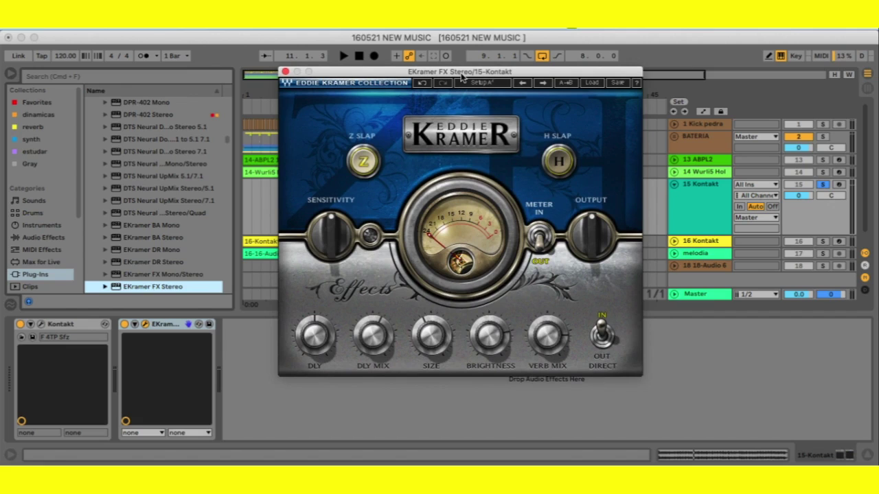
drag(462, 78, 440, 75)
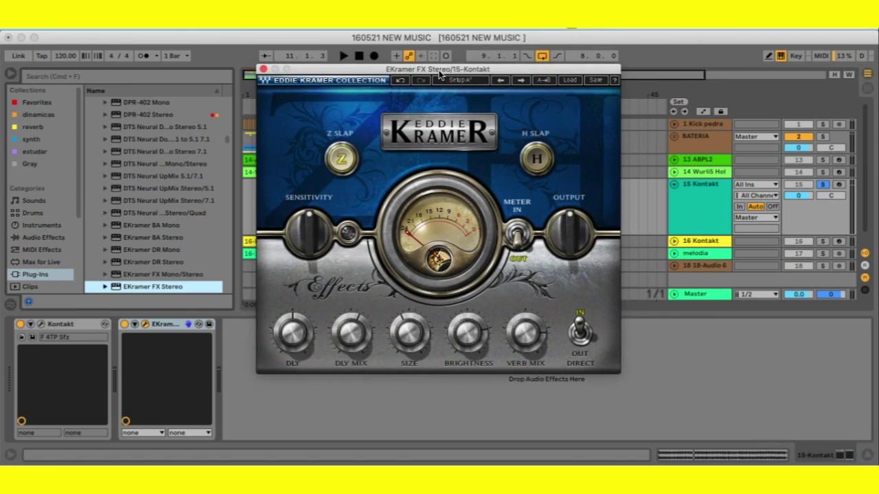
drag(439, 74, 463, 70)
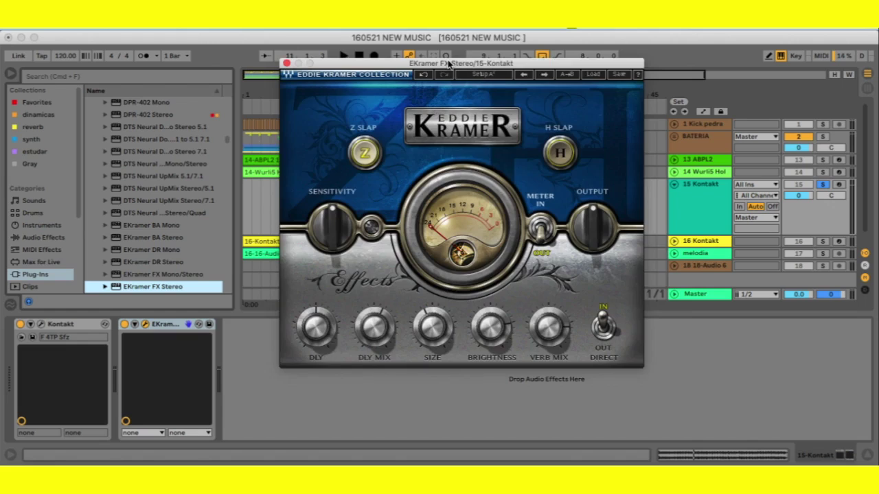
mouse_move(451, 60)
mouse_down()
mouse_move(510, 106)
mouse_move(410, 82)
mouse_move(436, 67)
mouse_up()
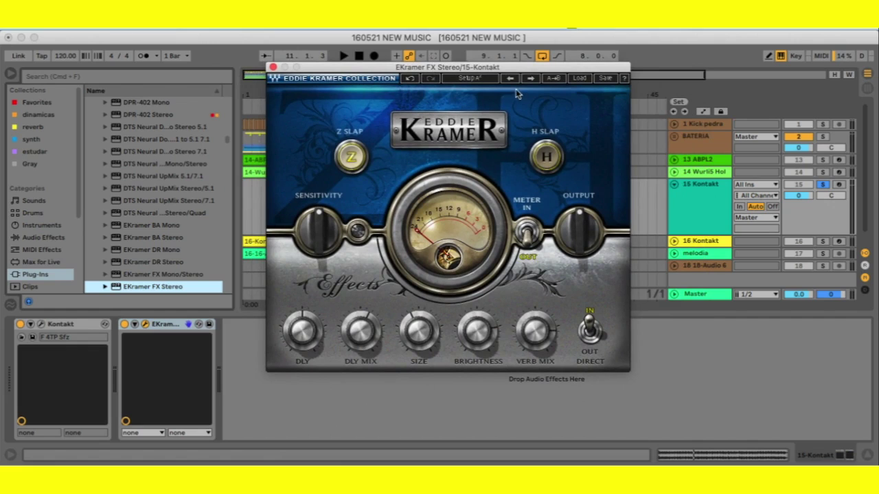
drag(511, 73, 520, 67)
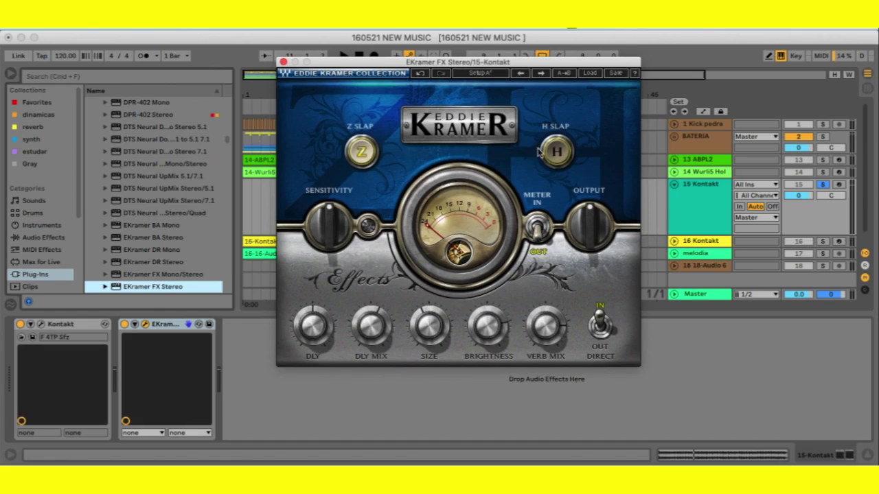
Alternate the effect mode between H Slap and Z Slap, ending on Z Slap.
click(560, 151)
click(368, 149)
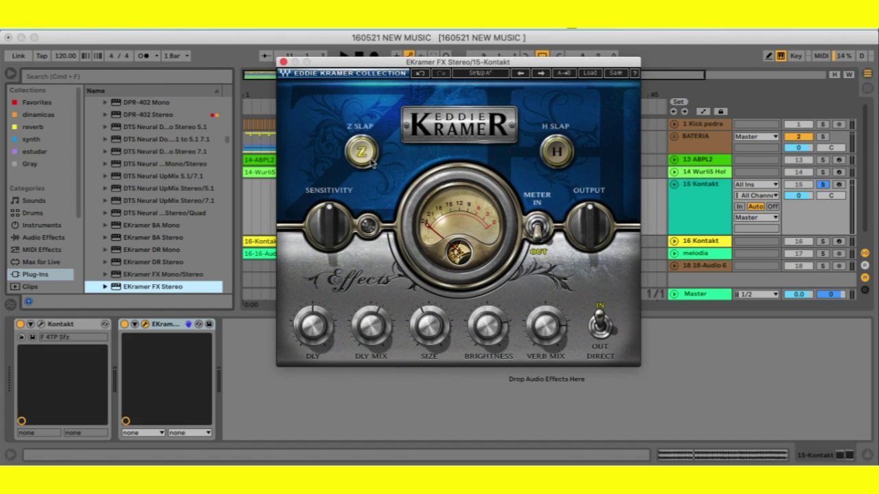
click(560, 156)
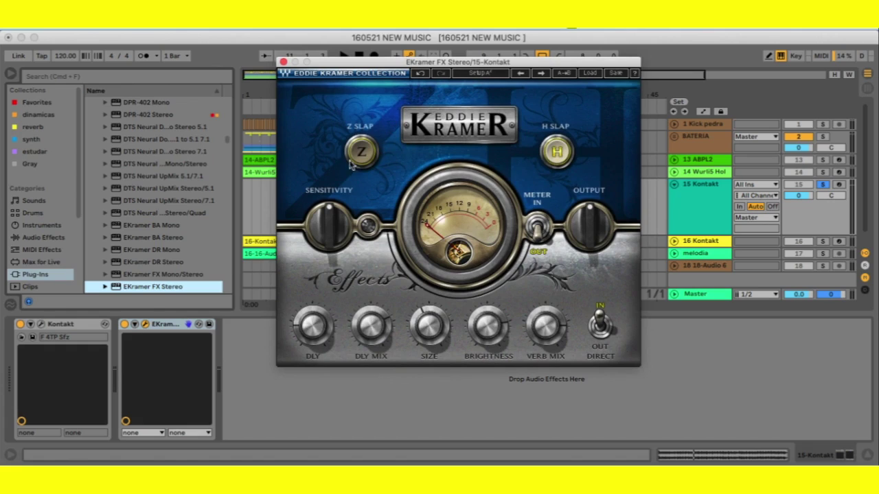
click(360, 153)
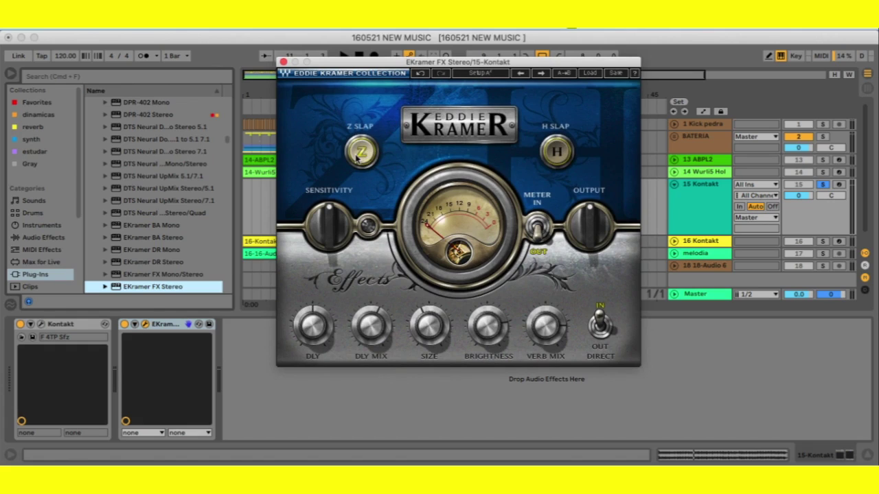
click(562, 157)
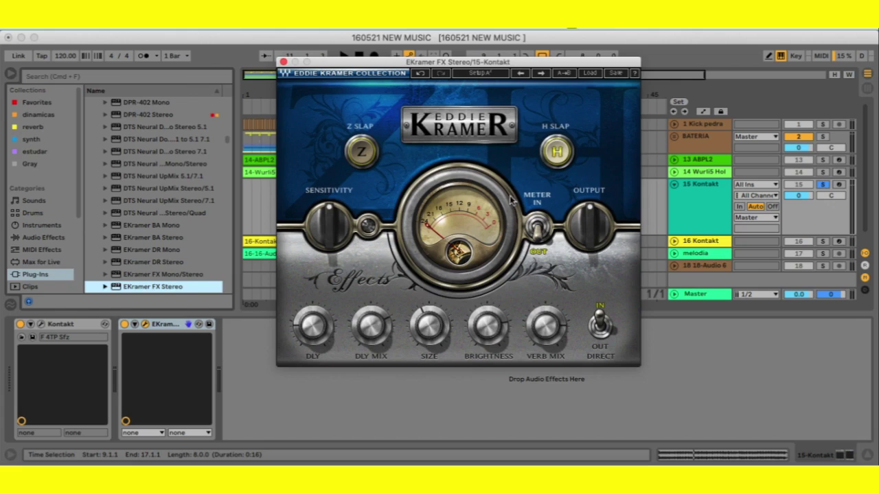
click(363, 161)
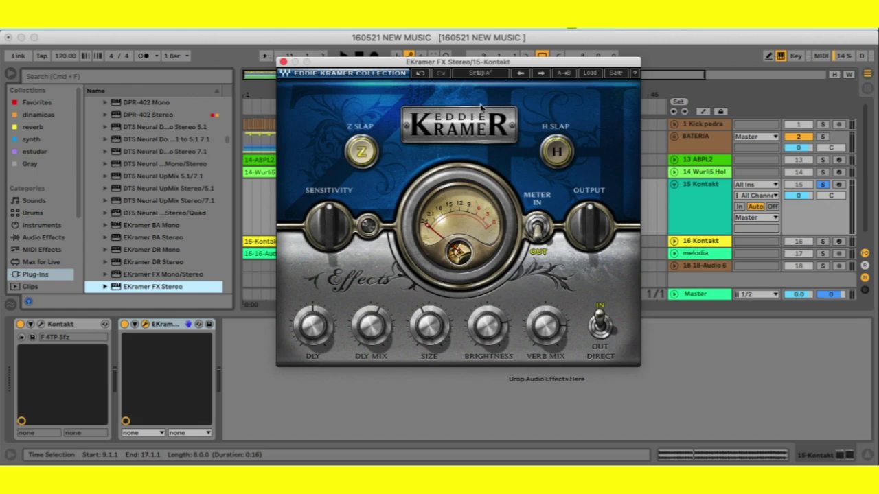
drag(476, 63, 485, 61)
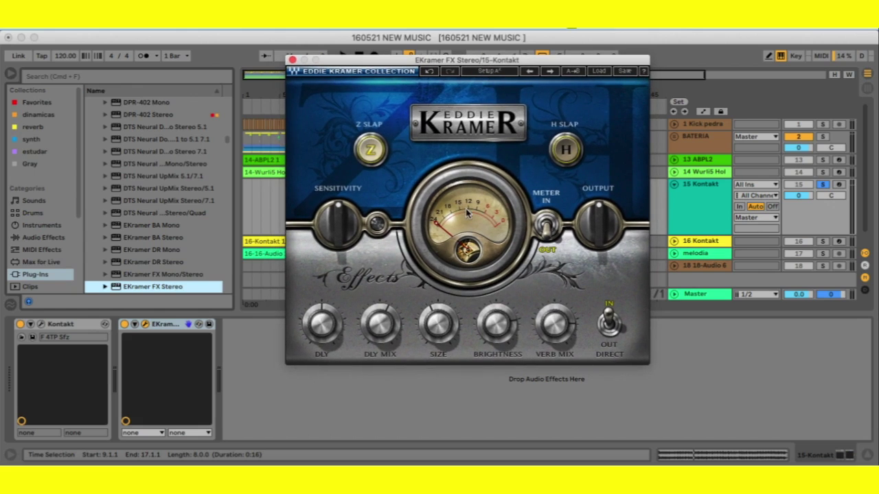
click(574, 151)
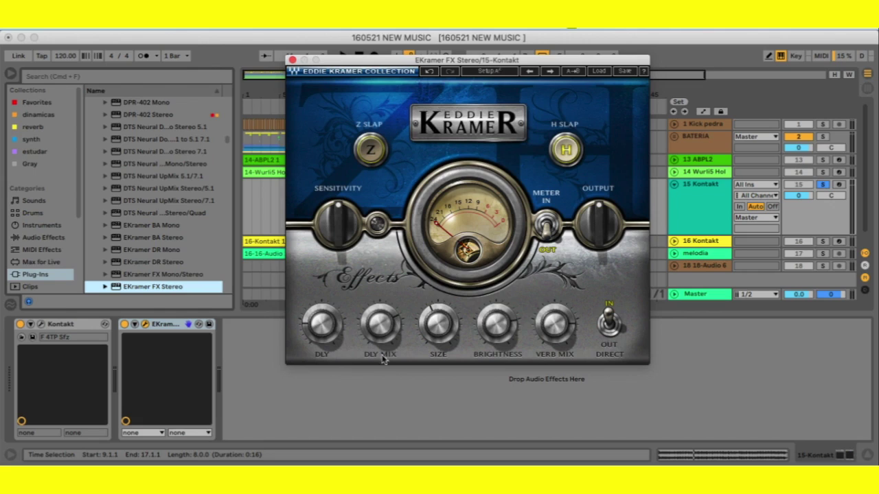
click(377, 155)
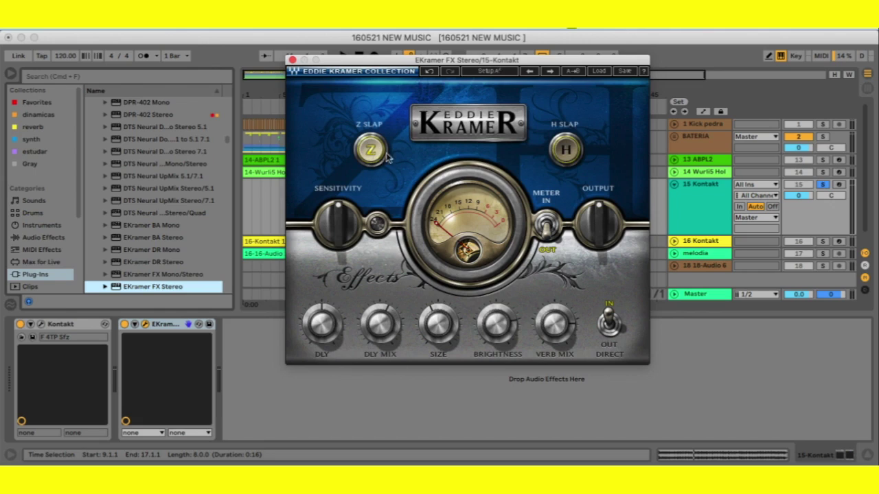
click(563, 151)
click(375, 143)
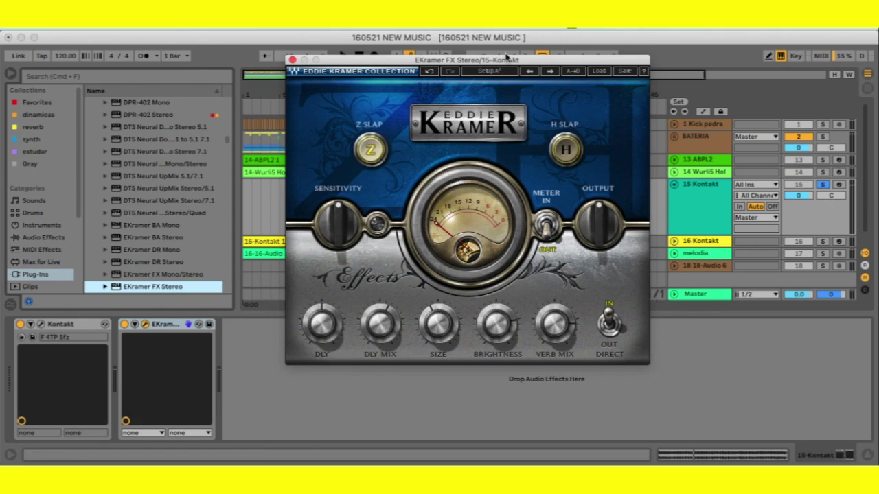
drag(507, 67, 517, 46)
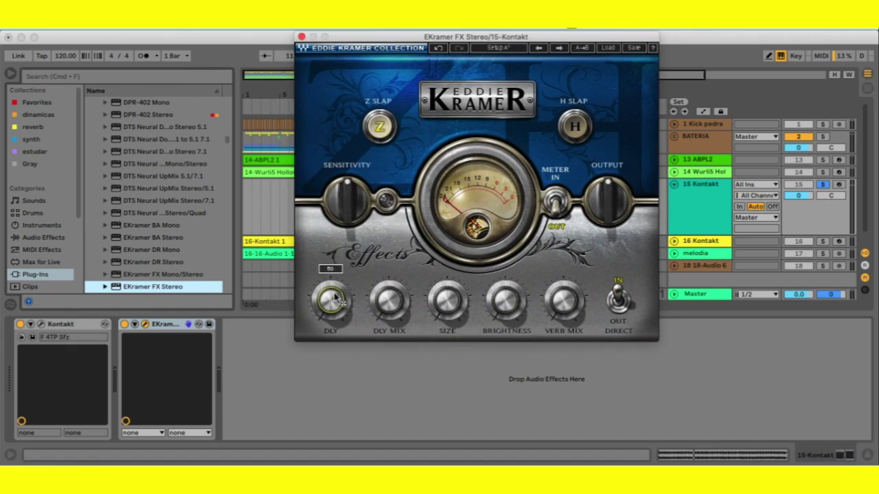
Play the loop, raise the delay time and set the delay mix to Max.
key(space)
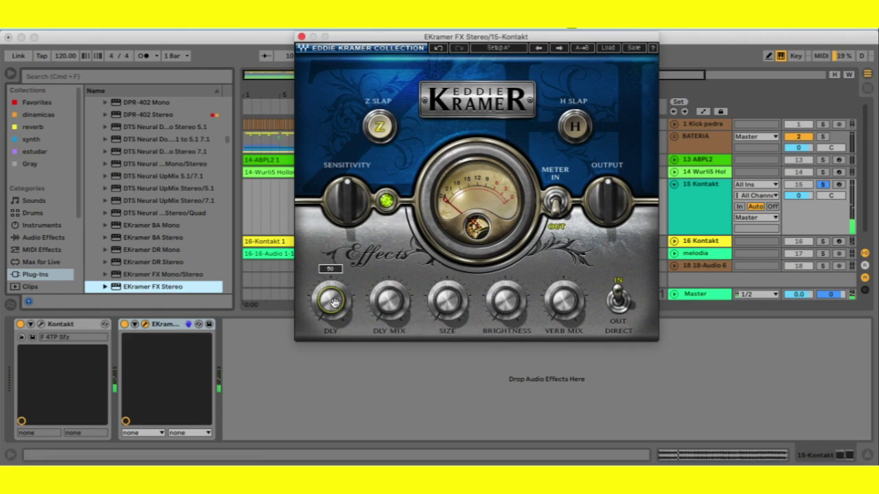
drag(334, 303, 334, 237)
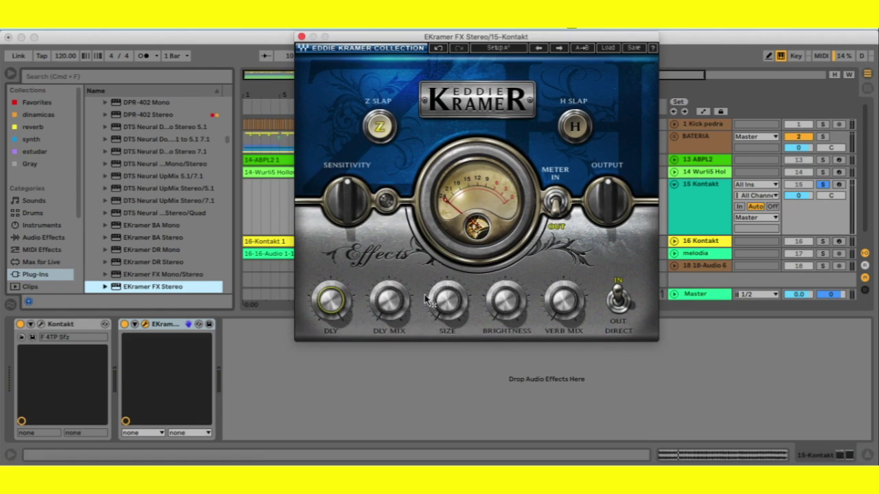
drag(389, 306, 389, 261)
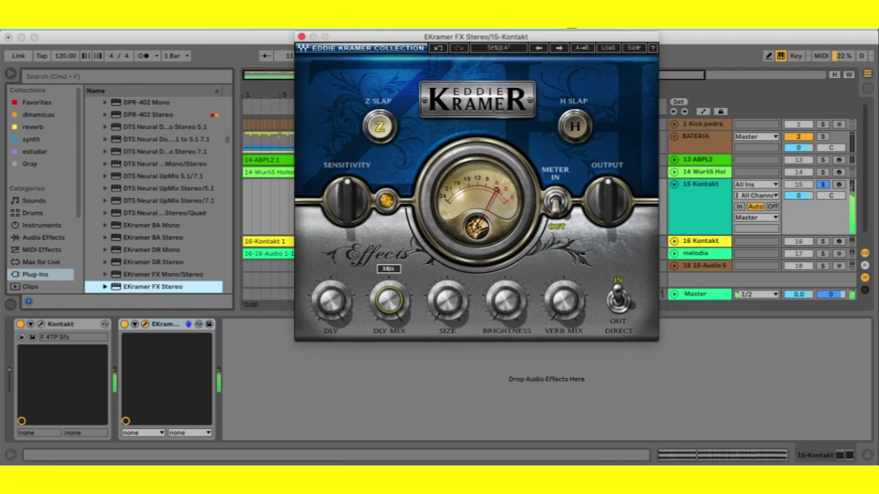
Lower the delay mix to 50.7 and fine-tune it while the loop plays.
drag(388, 304, 389, 306)
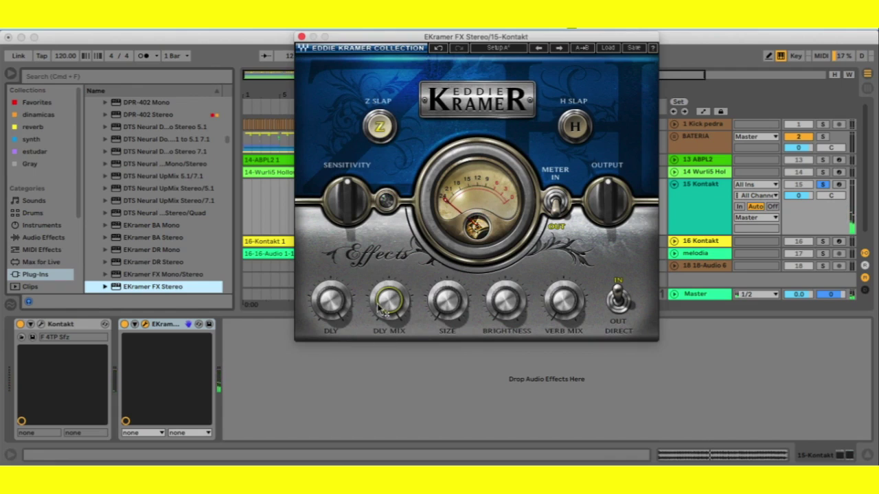
mouse_move(385, 302)
mouse_move(405, 307)
mouse_down()
mouse_move(405, 320)
mouse_move(389, 309)
mouse_up()
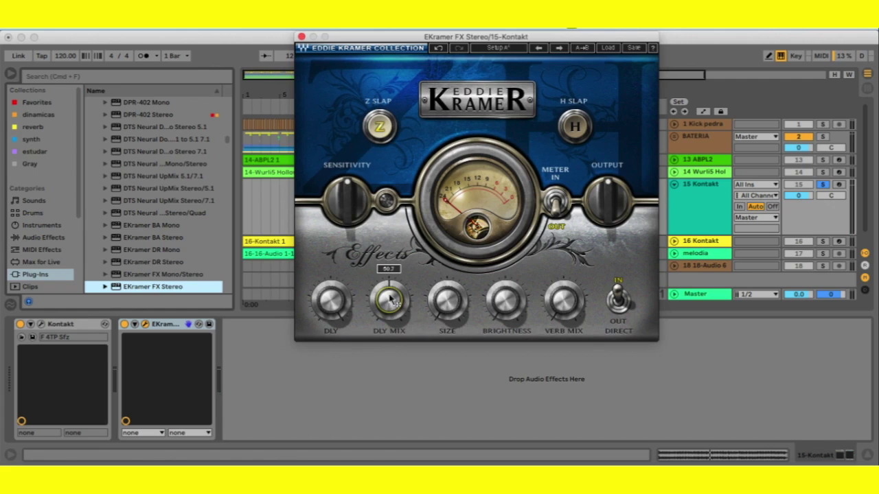
key(space)
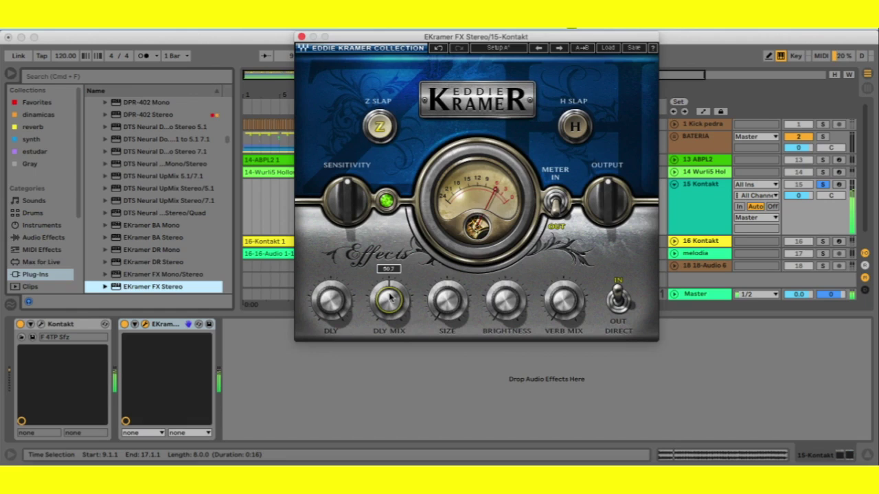
drag(391, 297, 391, 290)
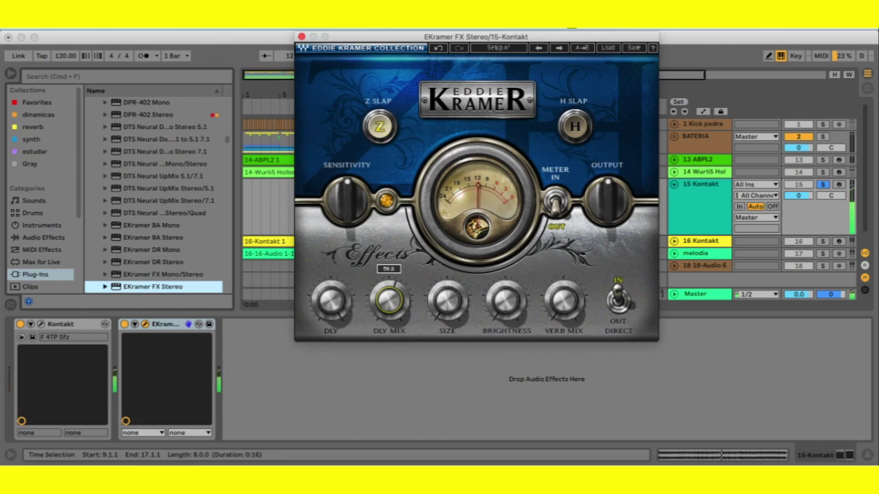
mouse_move(391, 291)
mouse_down()
mouse_move(389, 311)
mouse_move(391, 305)
mouse_up()
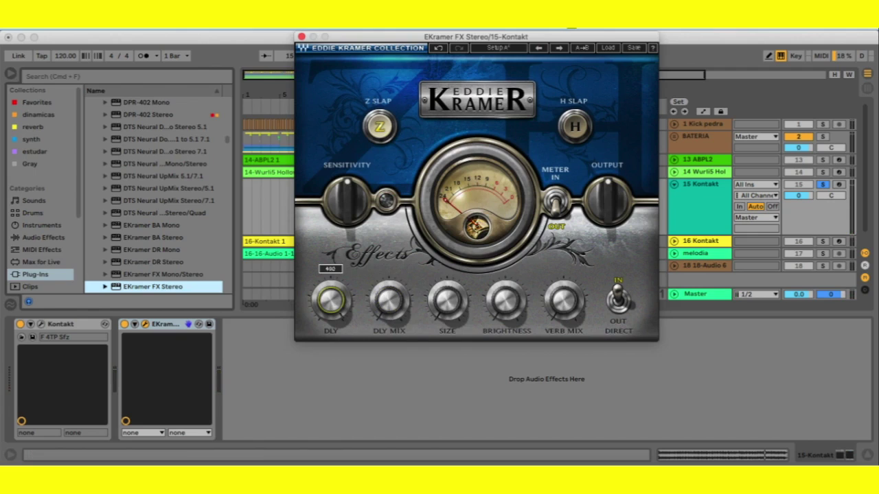
Lower the delay time, set the reverb size to Max and play the loop.
drag(331, 300, 331, 320)
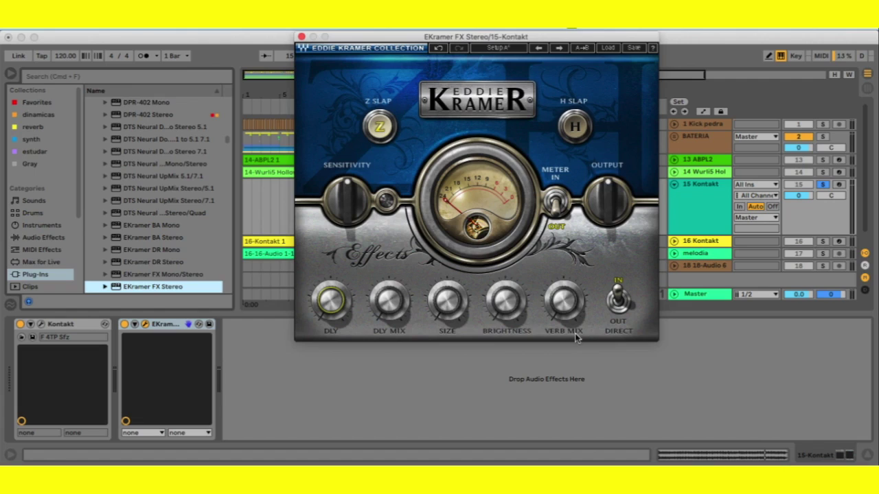
mouse_move(451, 305)
mouse_down()
mouse_move(450, 289)
mouse_move(450, 310)
mouse_up()
drag(455, 350, 455, 295)
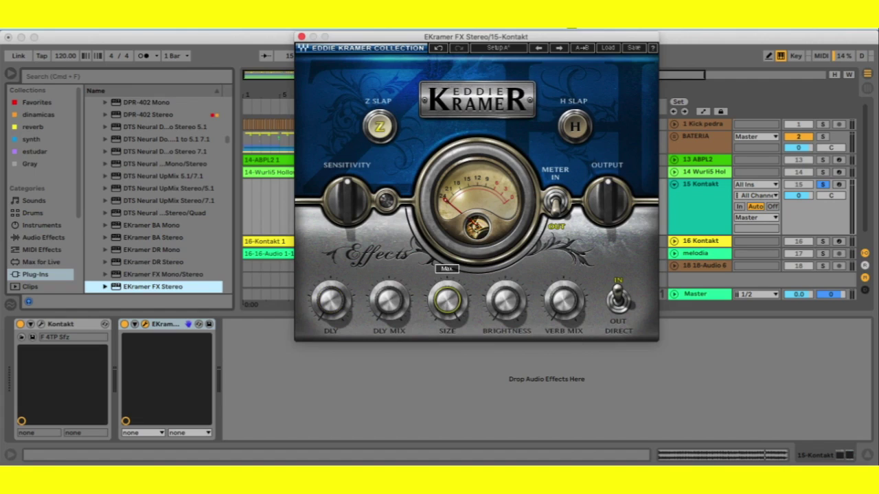
key(space)
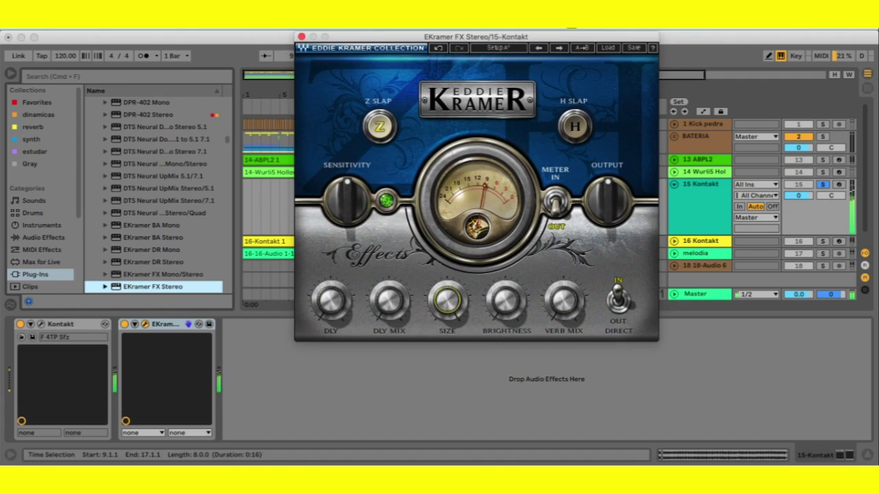
Raise the reverb mix and adjust the reverb brightness while the loop plays.
drag(564, 302, 564, 275)
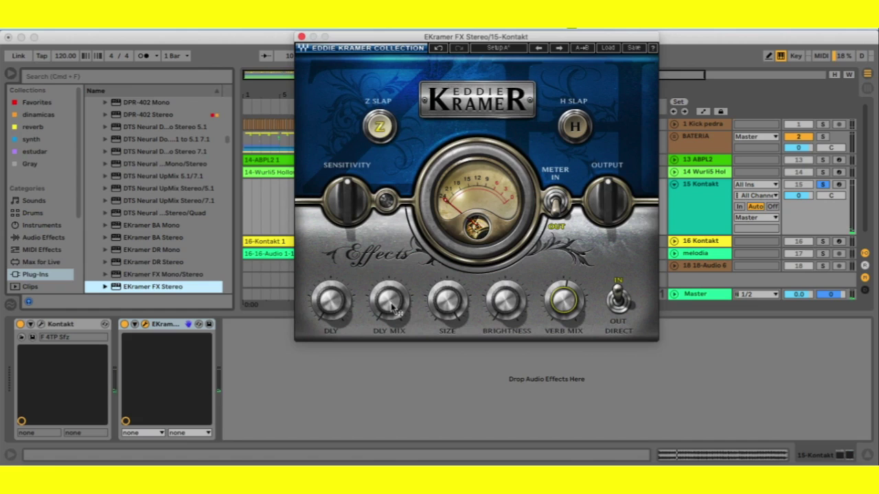
drag(570, 307, 571, 276)
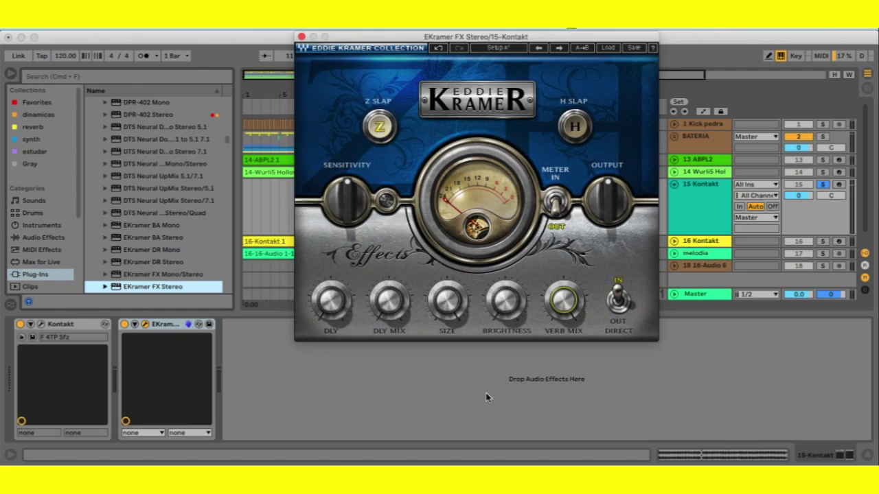
click(506, 313)
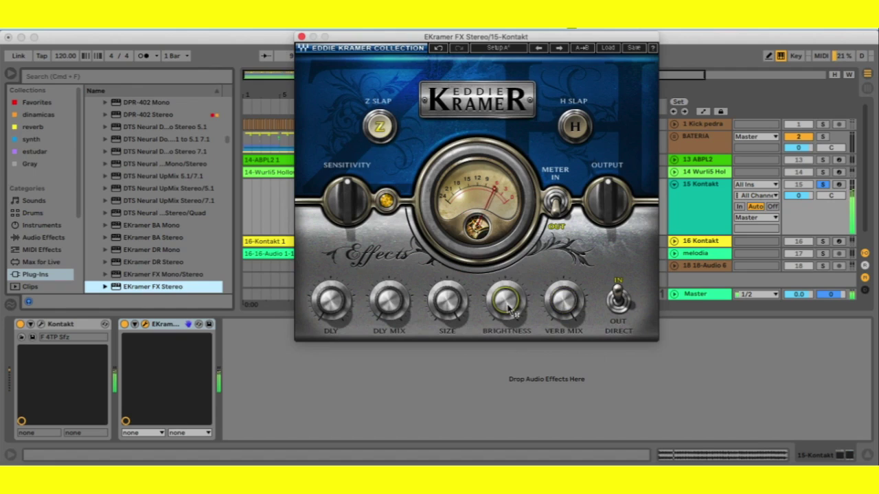
mouse_move(507, 303)
drag(507, 303, 506, 302)
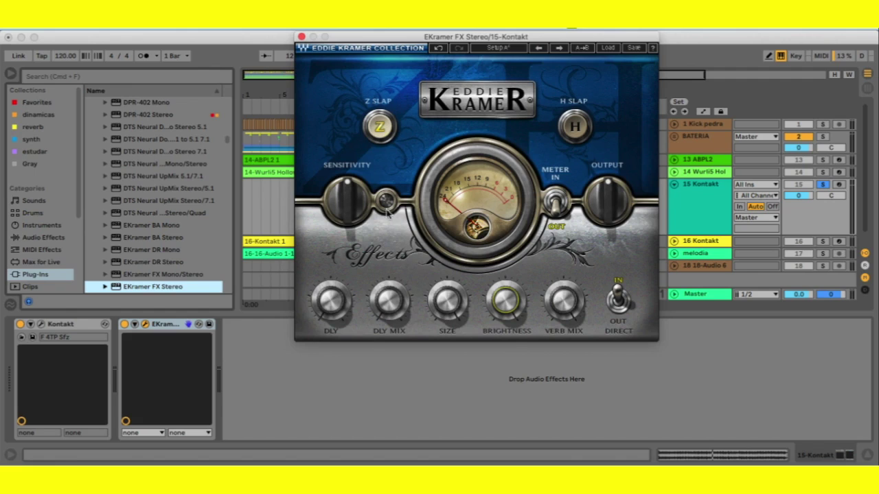
Set the Direct switch to Out and the Meter switch to In.
click(621, 303)
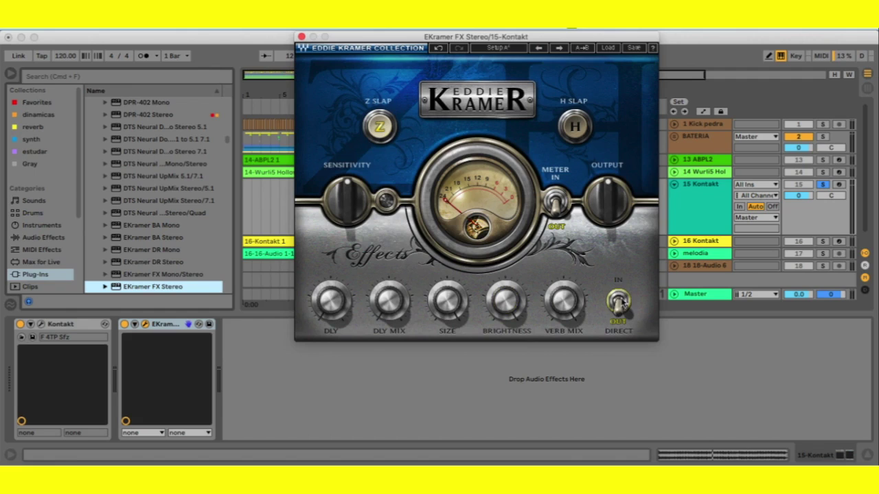
click(554, 200)
click(556, 202)
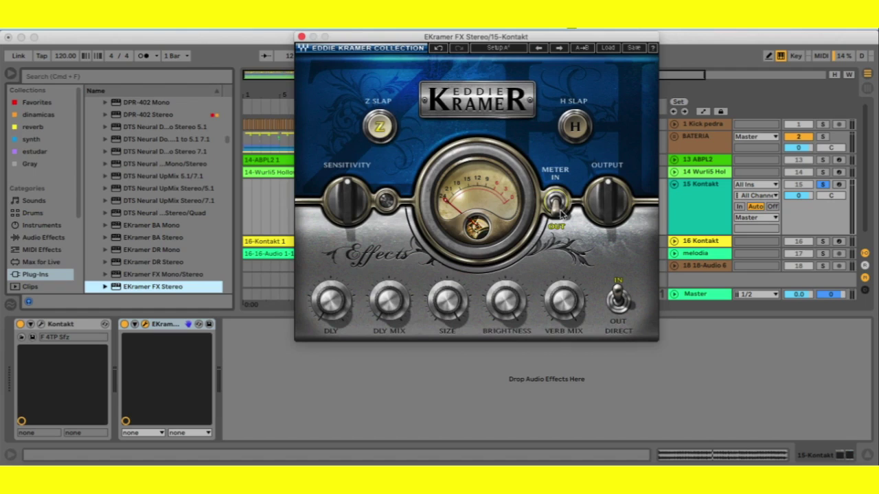
click(559, 205)
click(560, 206)
click(560, 206)
click(620, 303)
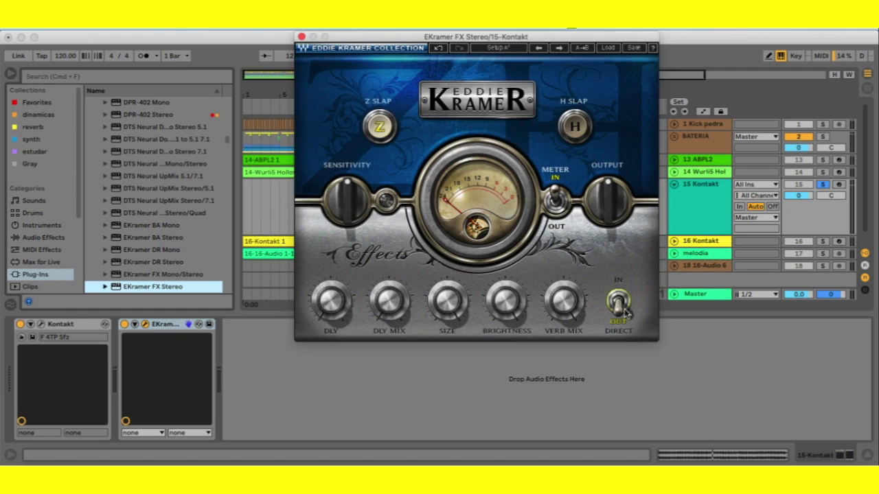
Play the loop and alternate the Direct switch between Out and In, leaving it on In.
click(620, 303)
click(620, 303)
click(620, 302)
click(620, 303)
click(620, 303)
click(620, 303)
click(620, 302)
click(620, 303)
click(621, 303)
key(space)
click(618, 302)
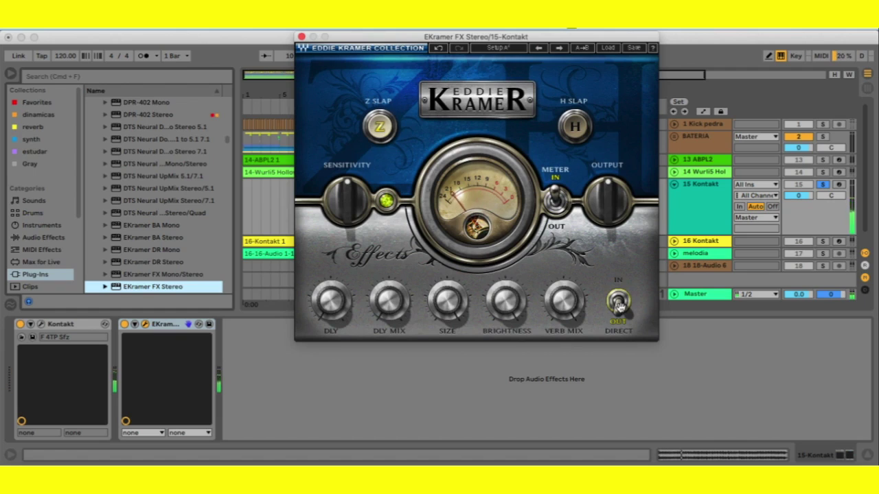
click(618, 302)
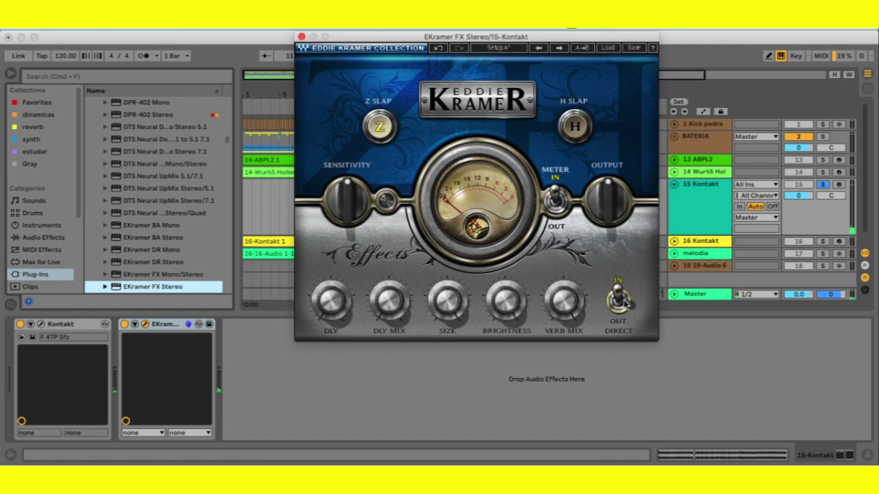
click(619, 301)
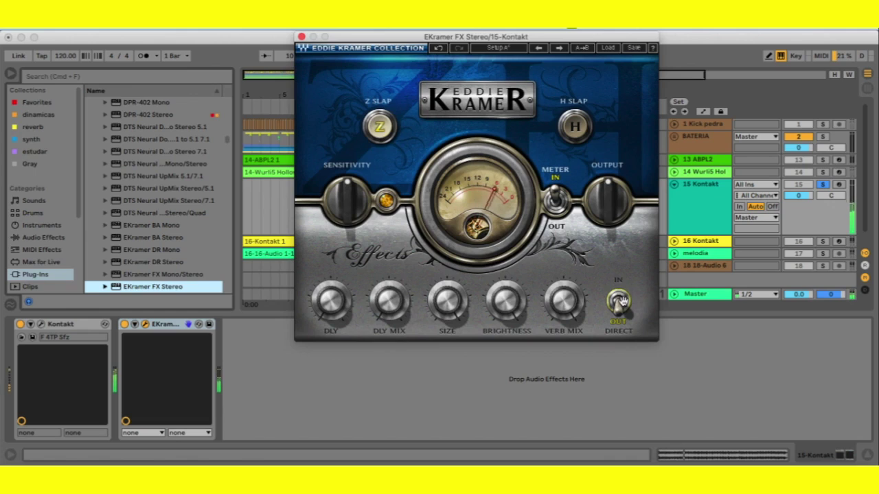
click(619, 300)
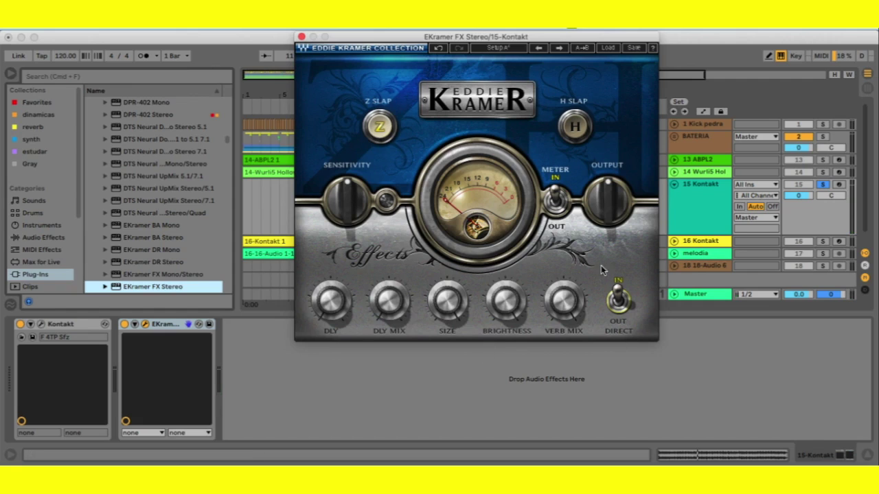
Toggle the Meter switch between In and Out, leaving it on Out.
click(558, 203)
click(558, 203)
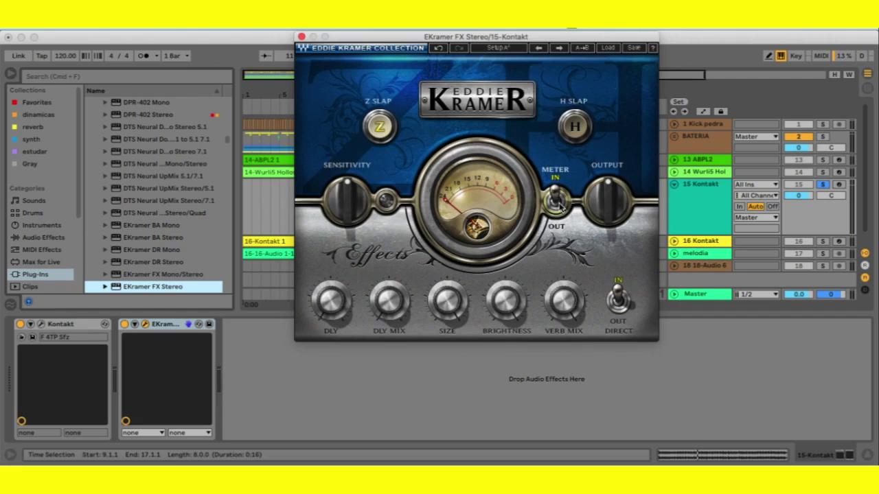
click(558, 203)
click(558, 203)
click(558, 203)
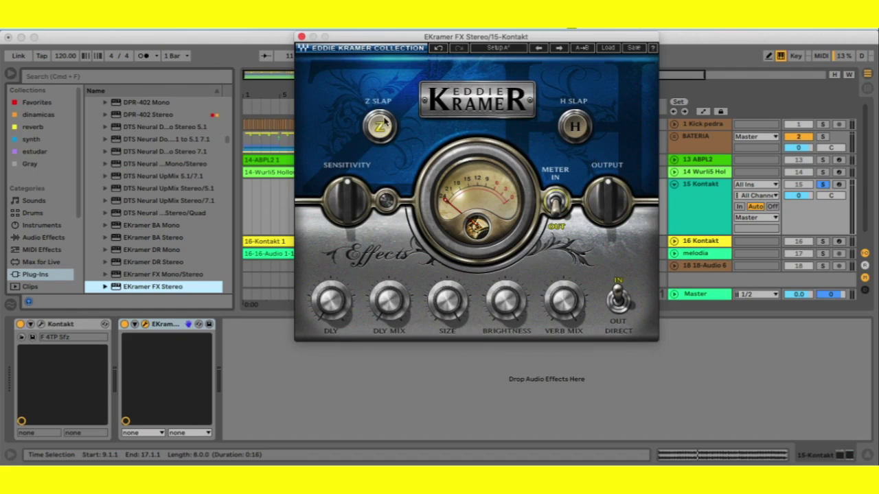
Alternate the delay mode between Z Slap and H Slap, leaving H Slap active.
click(383, 125)
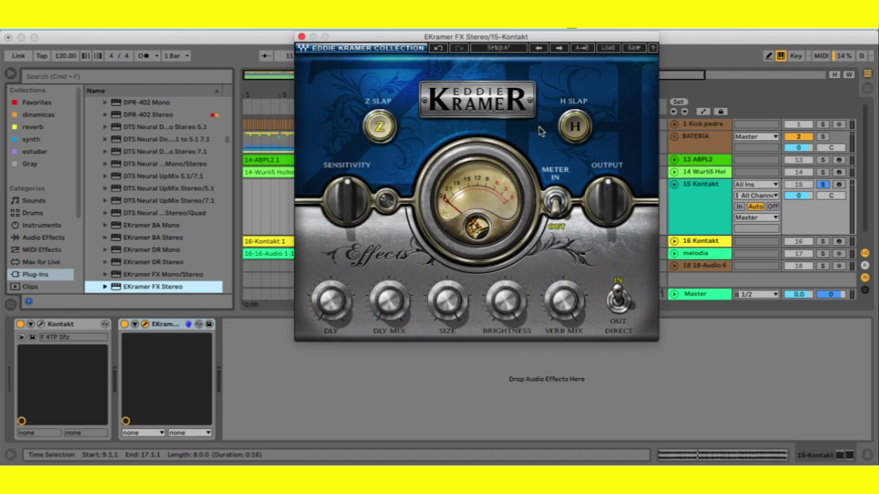
click(585, 131)
click(382, 127)
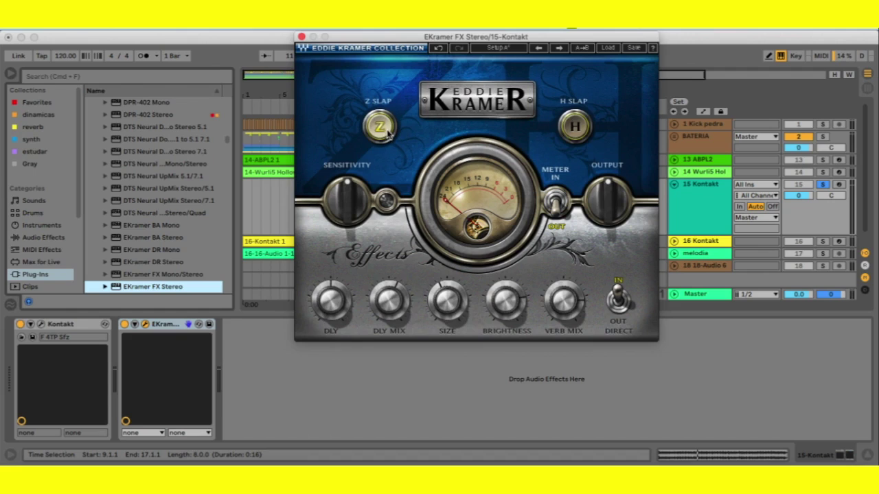
click(580, 130)
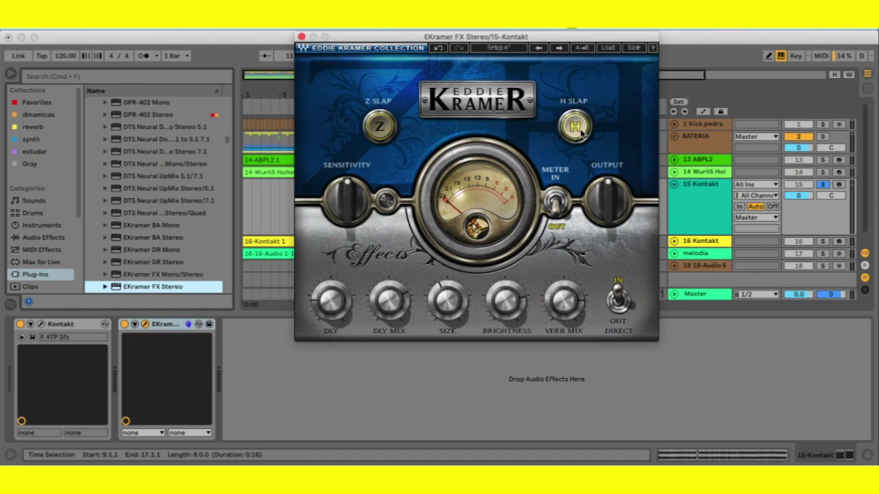
Play the loop and compare the Z Slap and H Slap modes, ending on Z Slap.
click(386, 132)
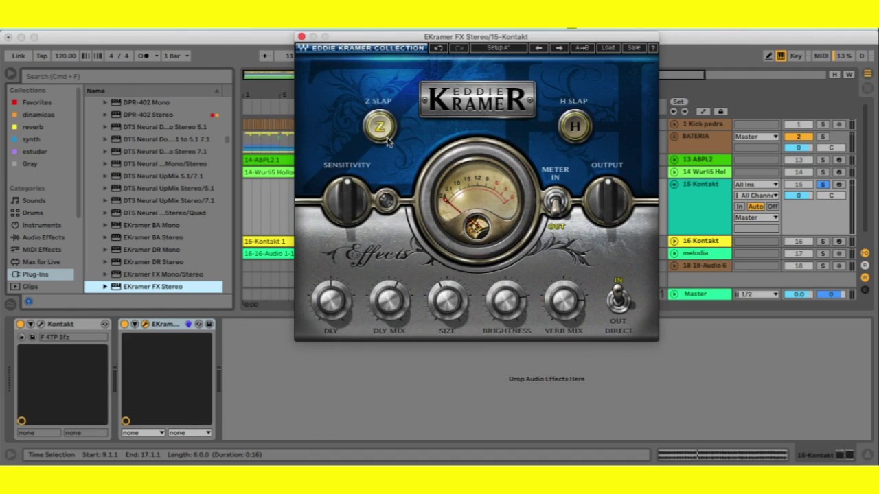
click(575, 129)
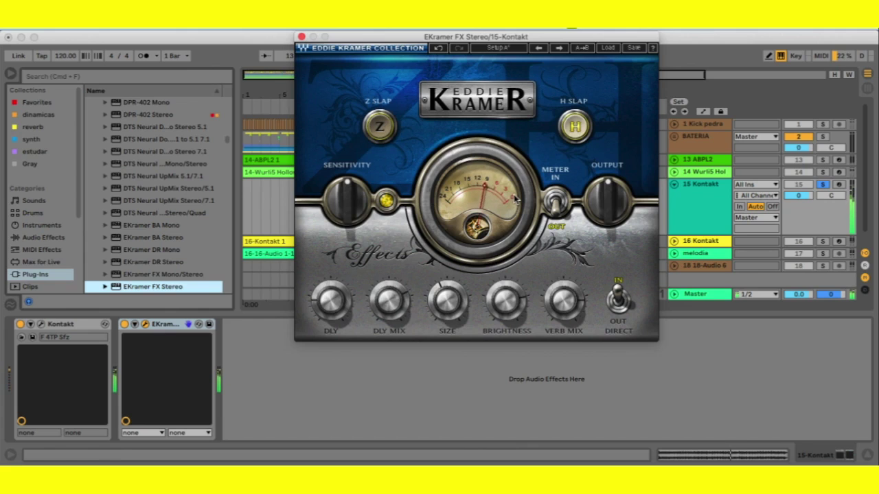
click(378, 132)
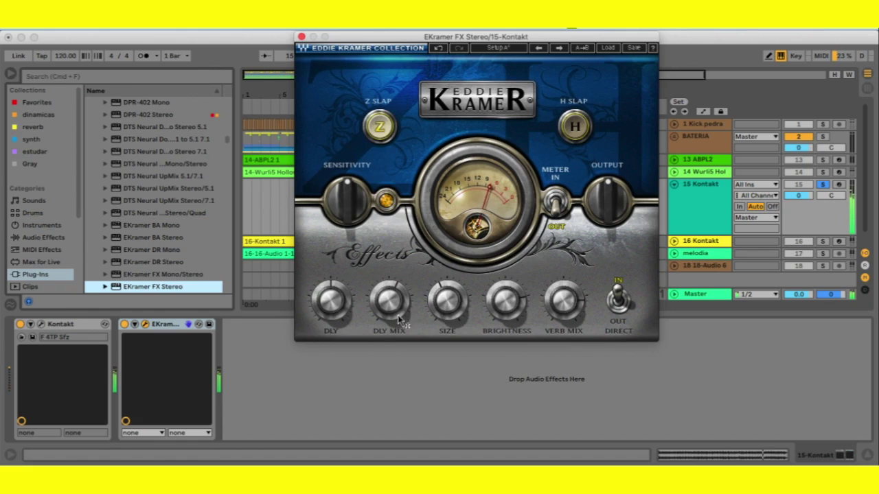
Adjust the delay time and delay mix while the loop plays in Z Slap mode.
drag(345, 316, 347, 314)
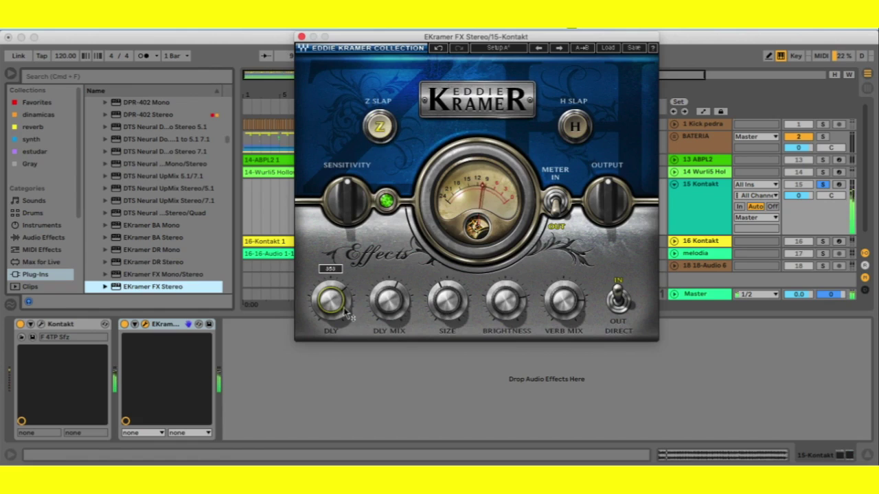
click(340, 308)
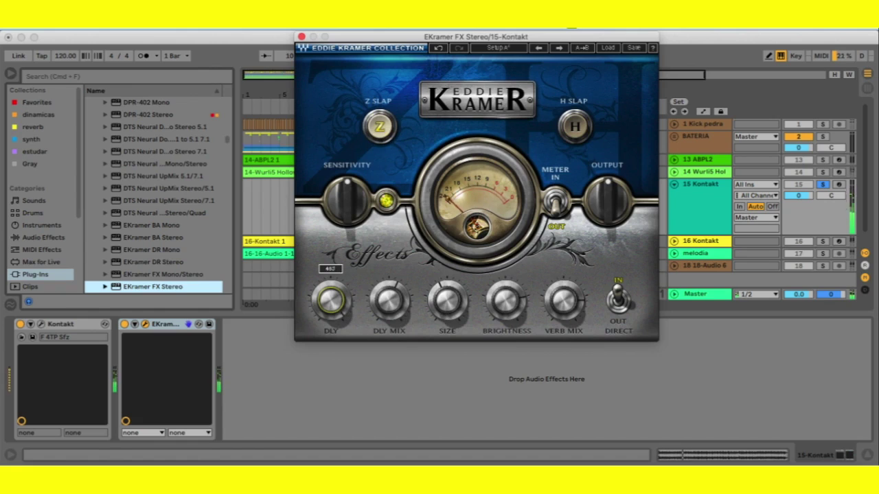
drag(410, 309, 412, 305)
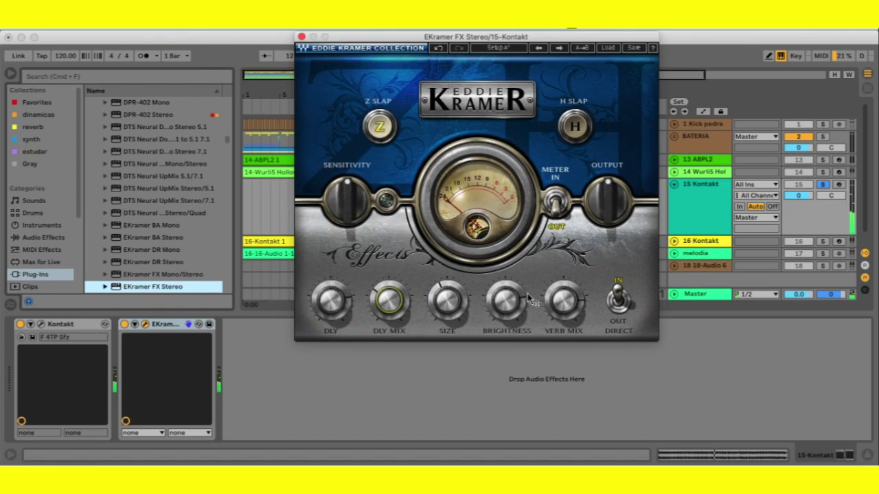
Set the reverb mix to about 75 and adjust the reverb's brightness and size during playback.
drag(525, 298, 532, 297)
click(565, 300)
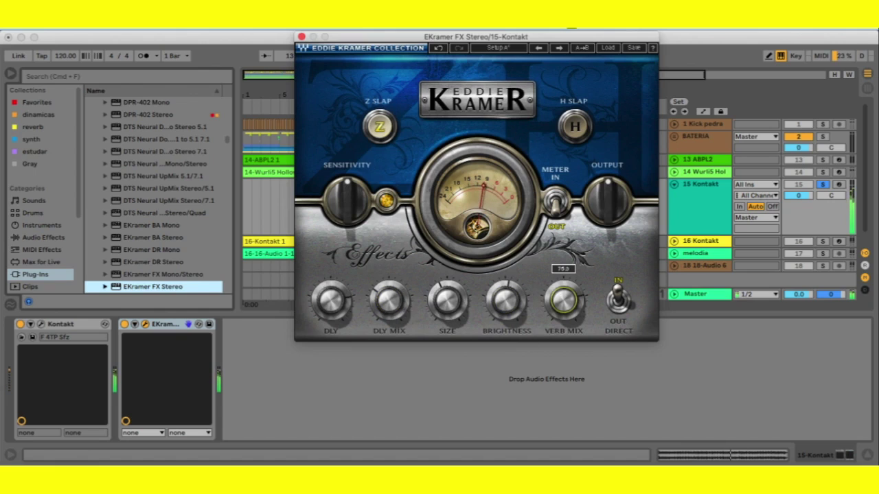
click(448, 300)
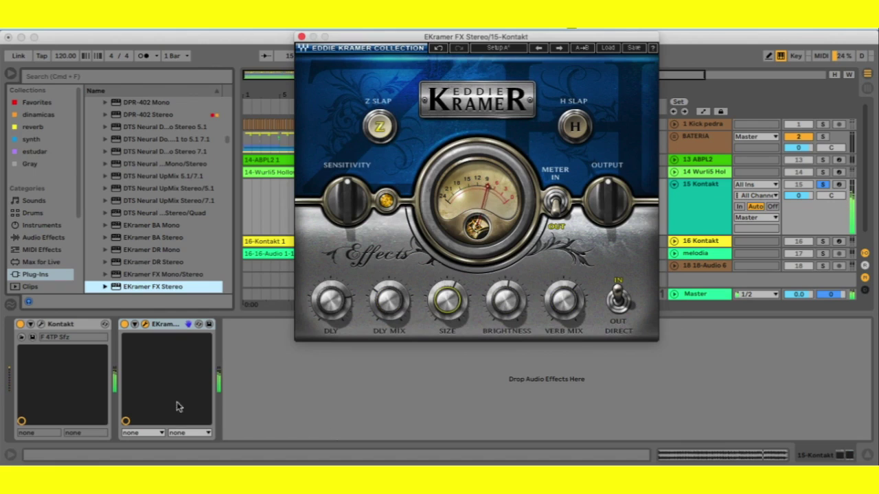
Bypass the EKramer FX device and re-enable it to compare the dry and processed sound.
click(124, 324)
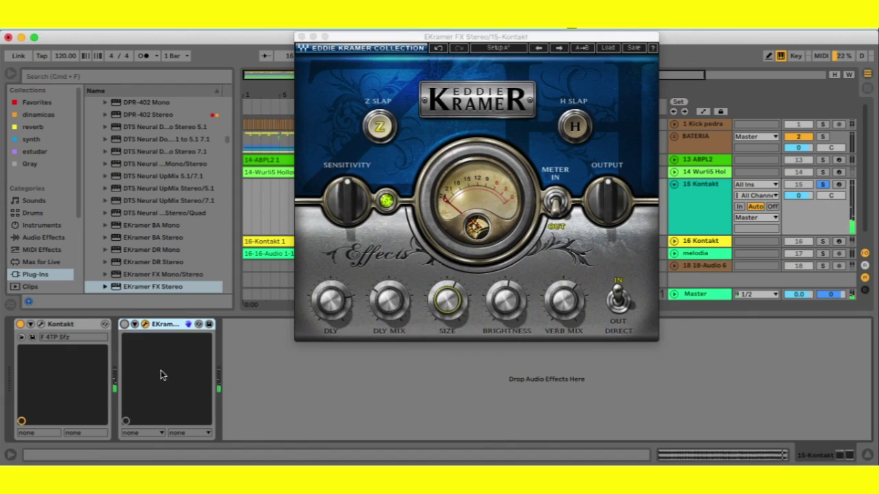
click(125, 326)
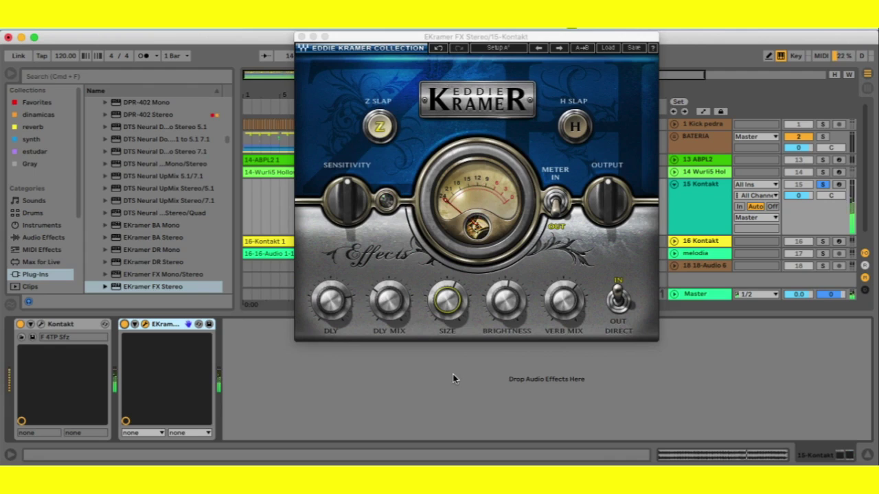
Lower the reverb mix to about 57.8, readjust the brightness and set the Direct switch to Out.
click(566, 306)
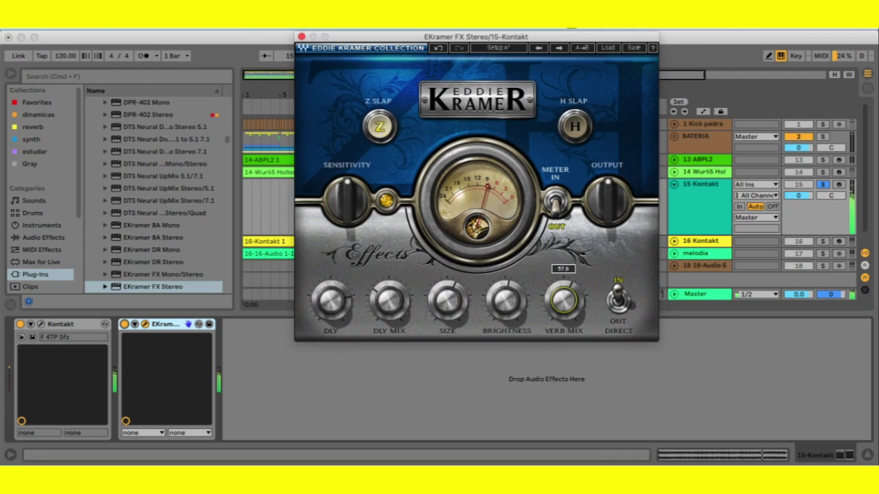
click(506, 303)
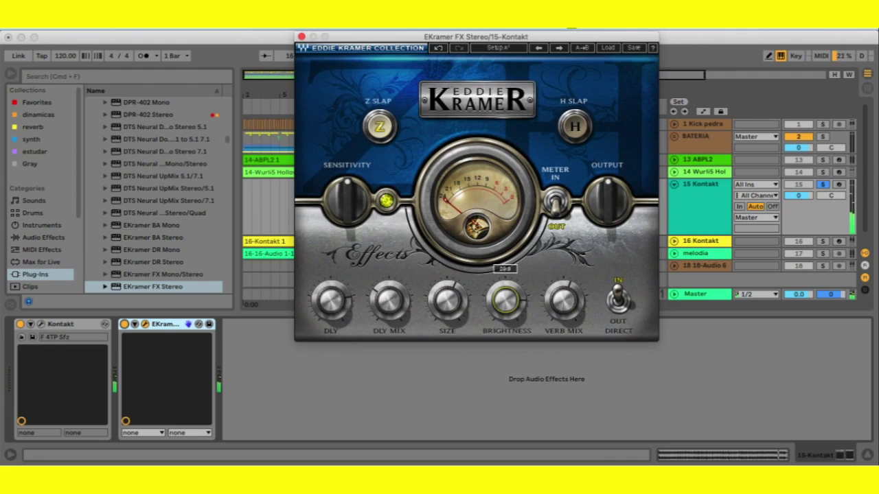
click(618, 302)
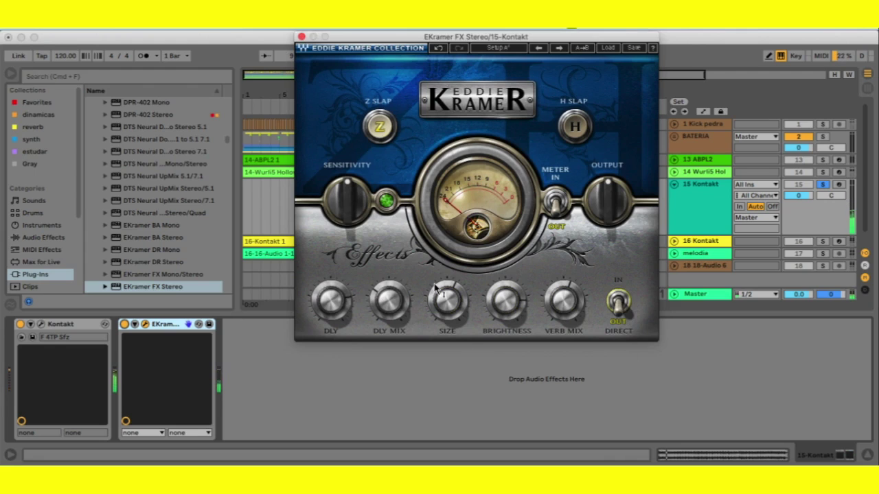